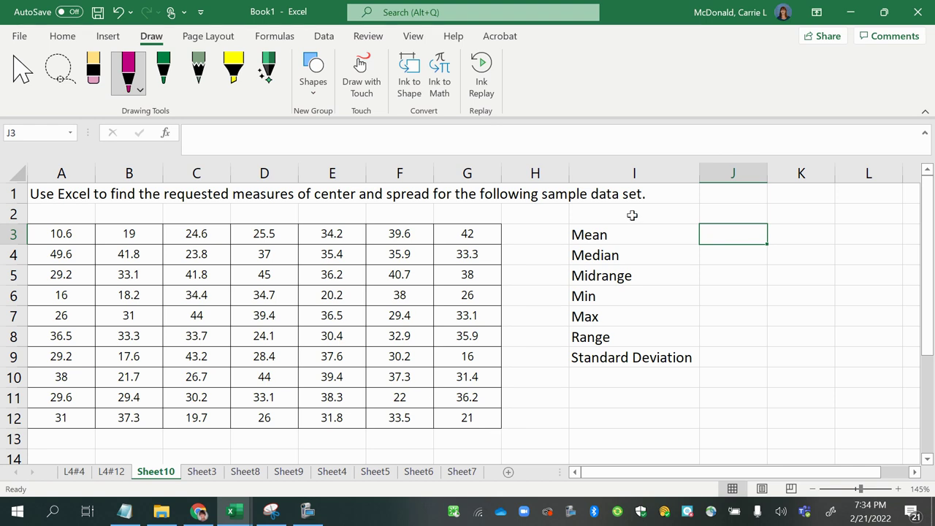
Shift the statistic labels from I3:I9 down to I4:I10 and enter 'Sample Statistics' in I3
drag(631, 235, 652, 376)
click(615, 238)
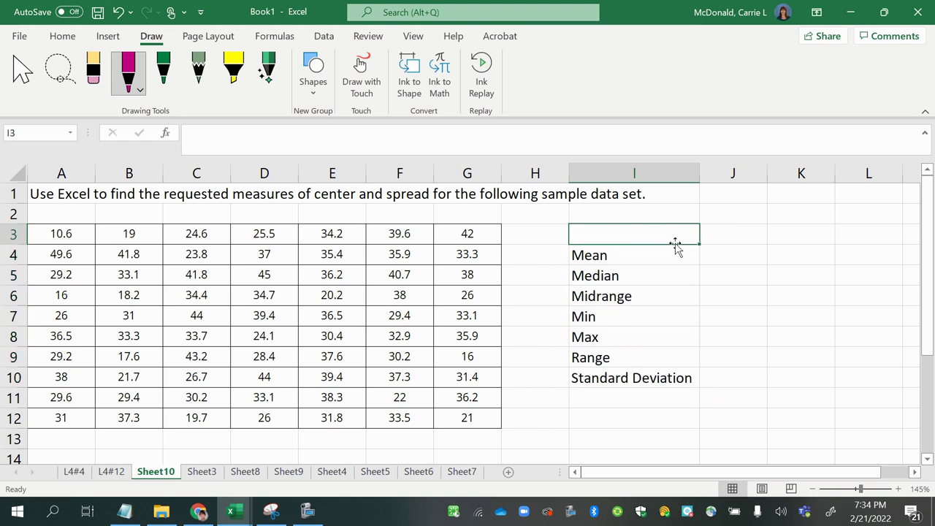
text(Sta)
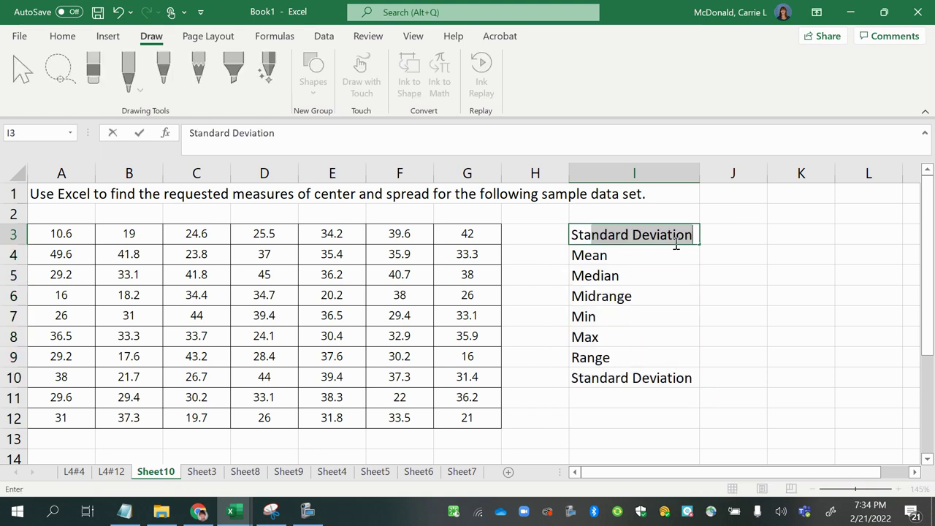
key(BackSpace)
text(mp)
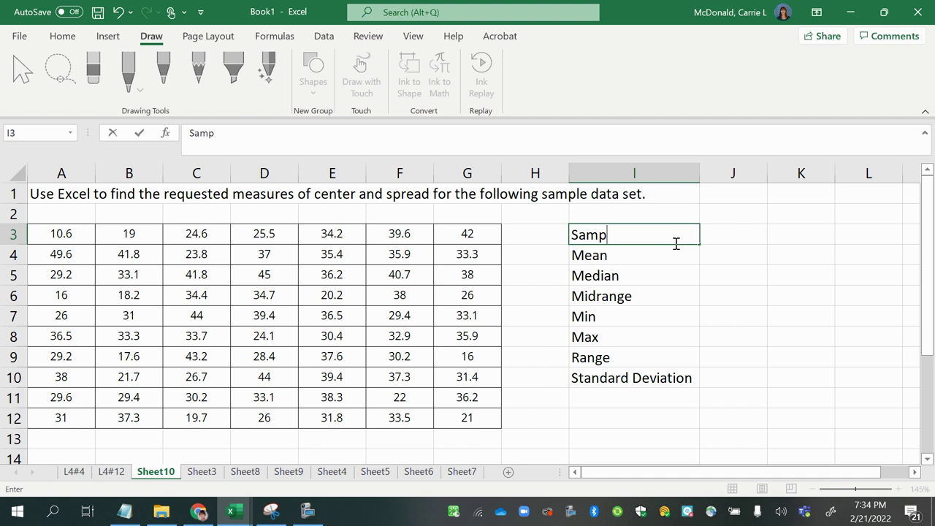
text(le Statistics)
key(Return)
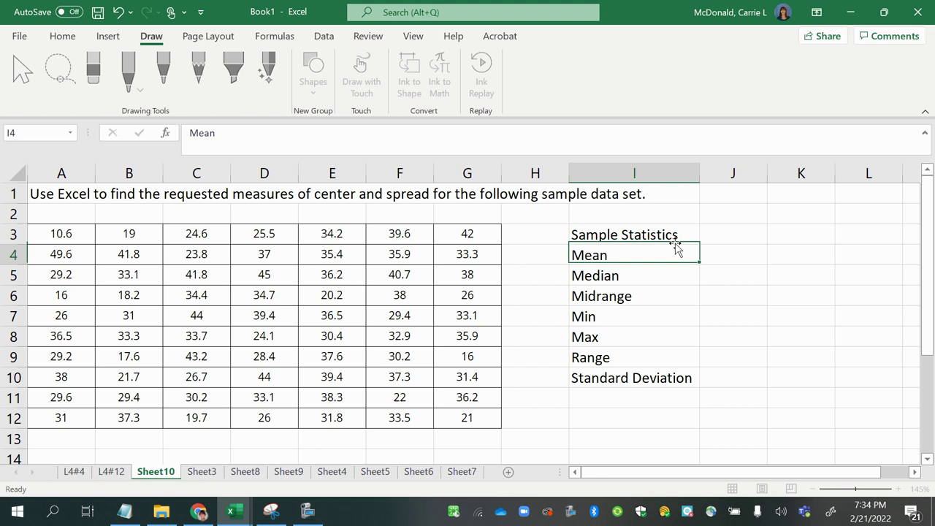
Make the Sample Statistics heading in I3 bold
click(661, 234)
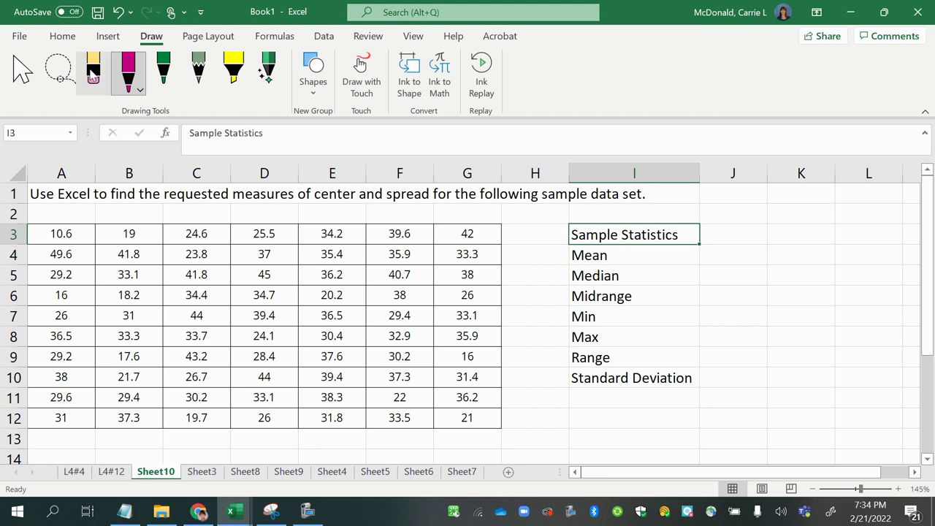
click(65, 37)
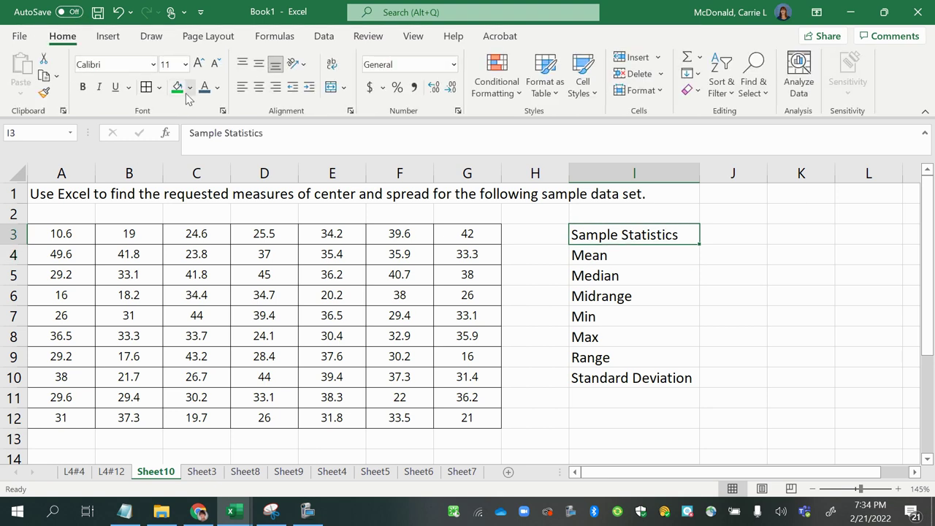
click(84, 88)
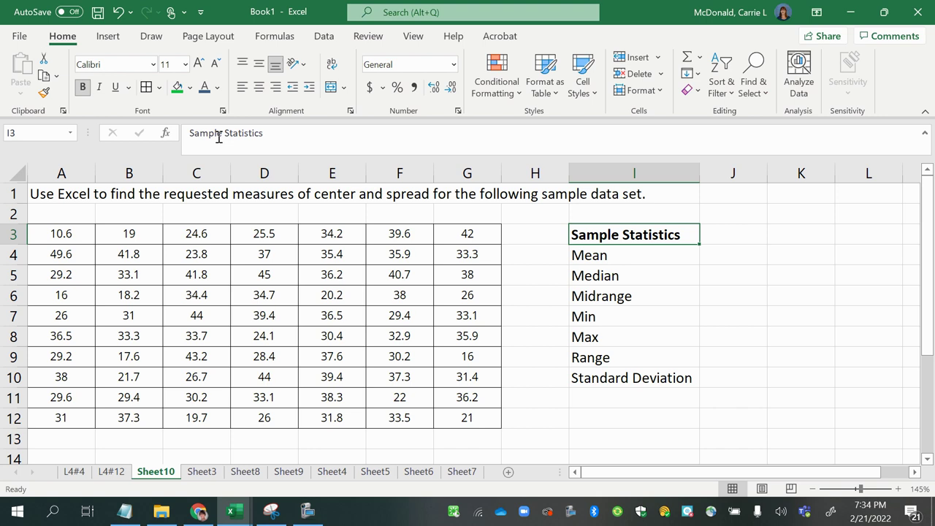
key(Down)
key(Down)
key(Down)
key(Down)
key(Down)
key(Down)
key(Down)
key(Down)
key(Down)
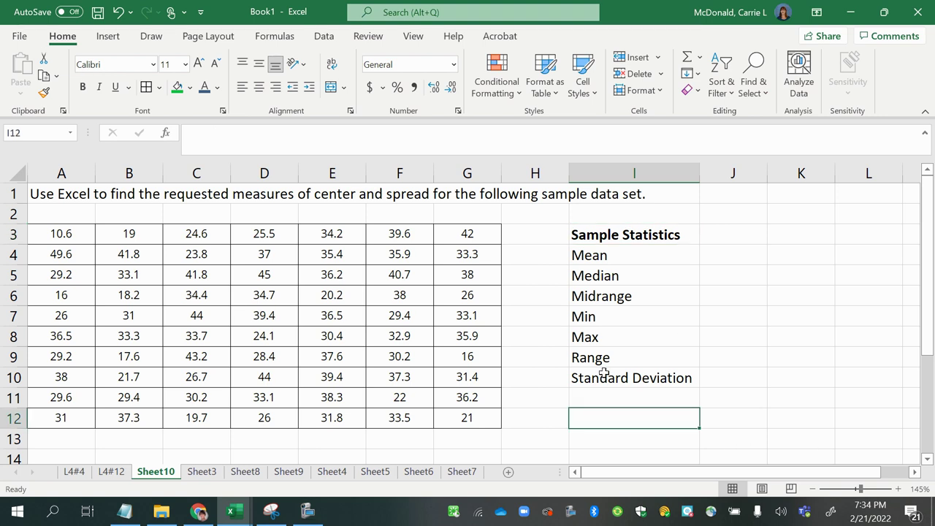
click(602, 362)
click(605, 377)
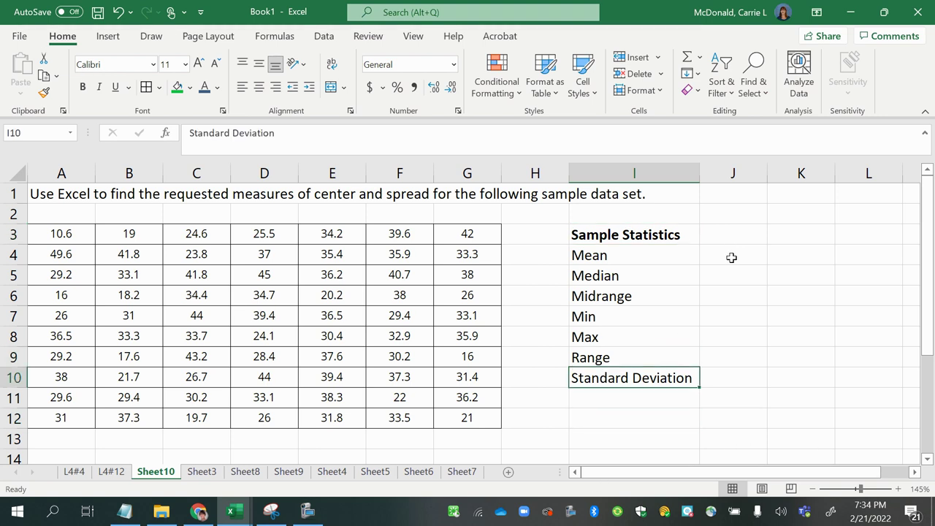
click(731, 257)
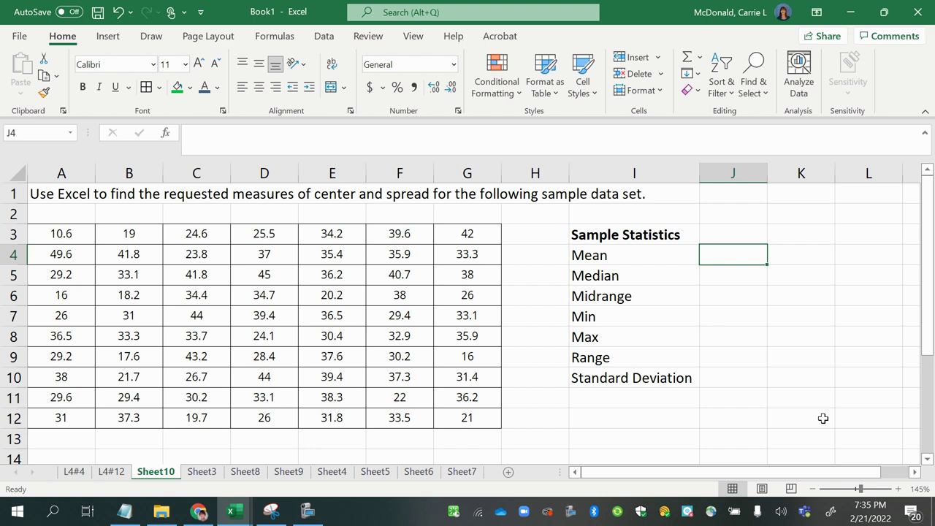
Enter =AVERAGE(A3:G12) in J4 so the Mean shows 31.85429
text(=)
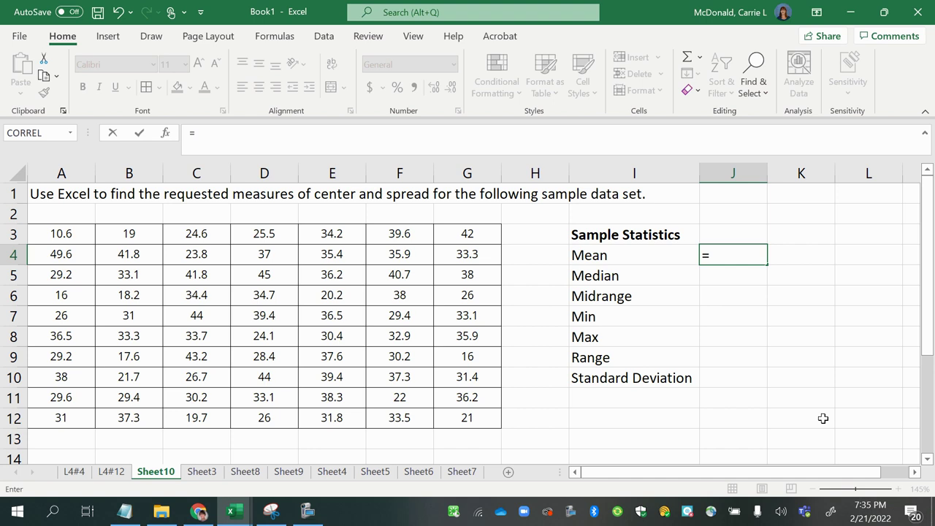
text(avera)
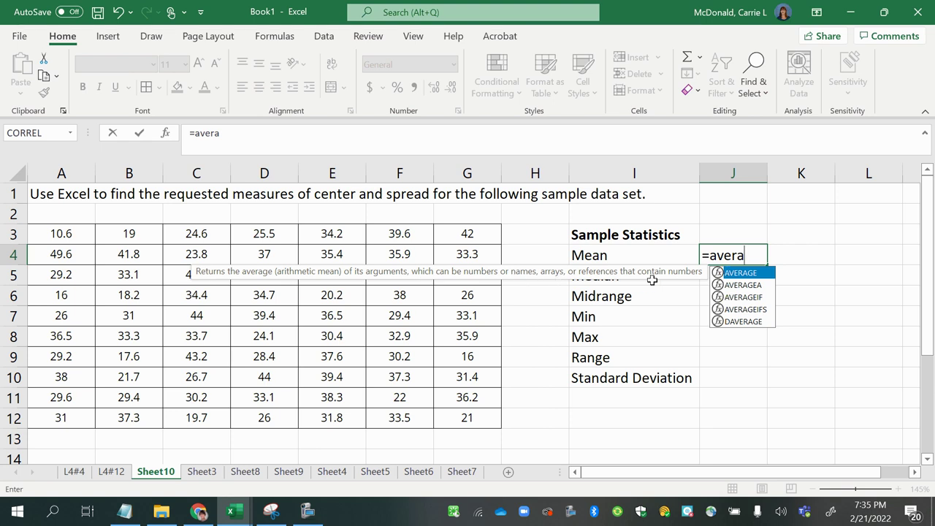
double_click(742, 273)
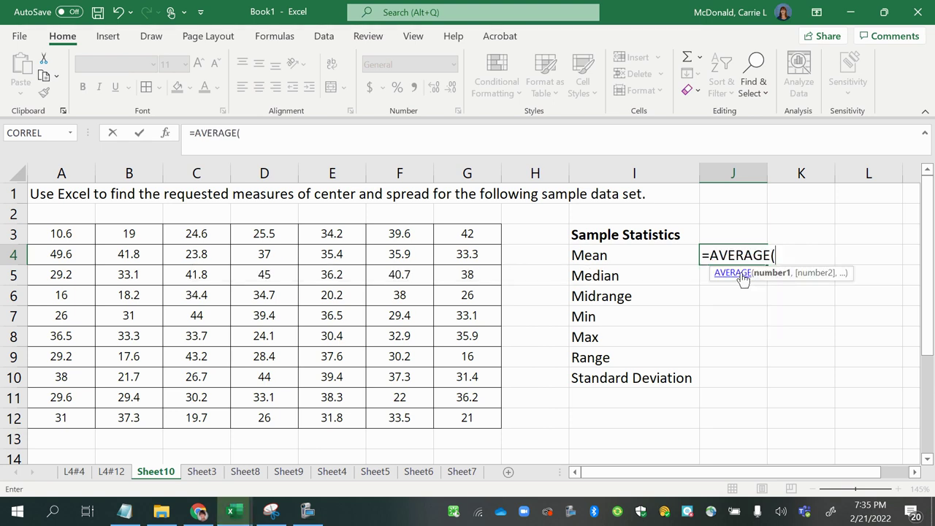
drag(55, 234, 447, 411)
key(Return)
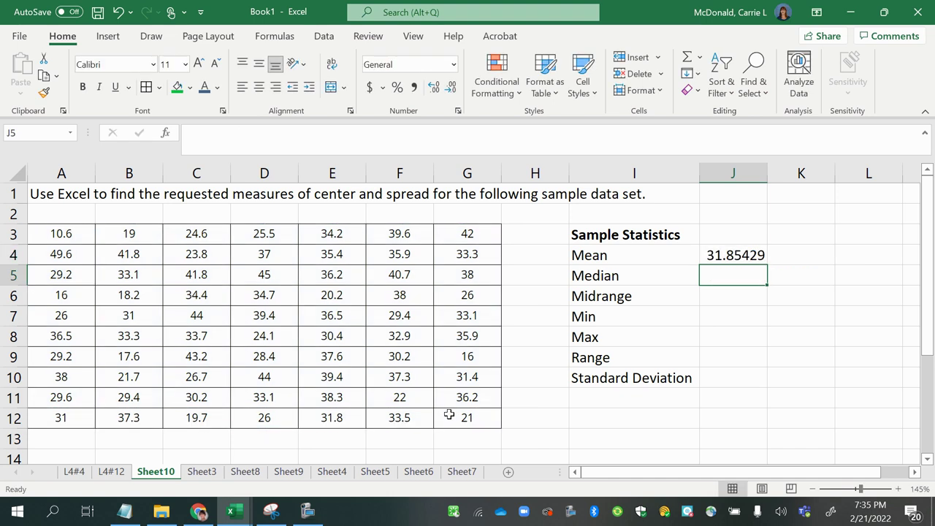
Build a =MEDIAN(A3:G12) formula in J5 for the Median
text(=median)
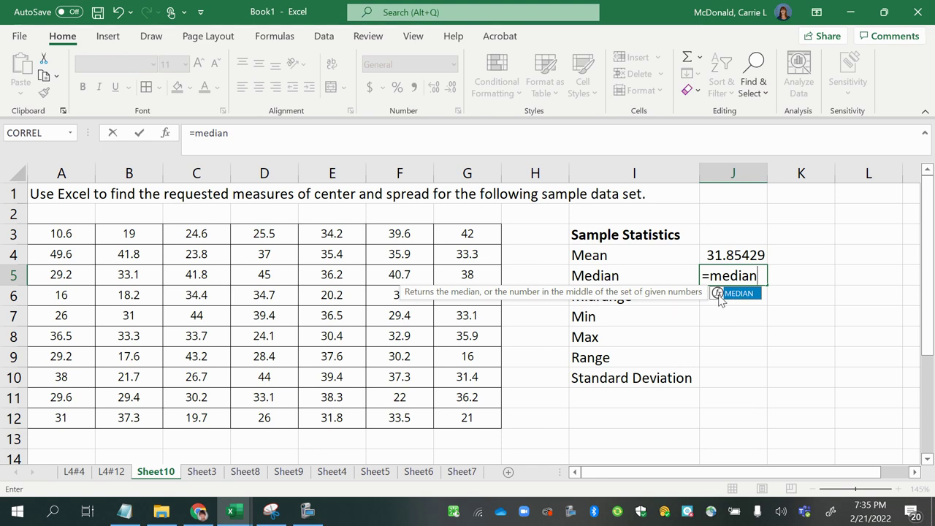
double_click(719, 294)
drag(46, 241, 463, 413)
Commit the Median formula in J5, giving 33.1
key(Return)
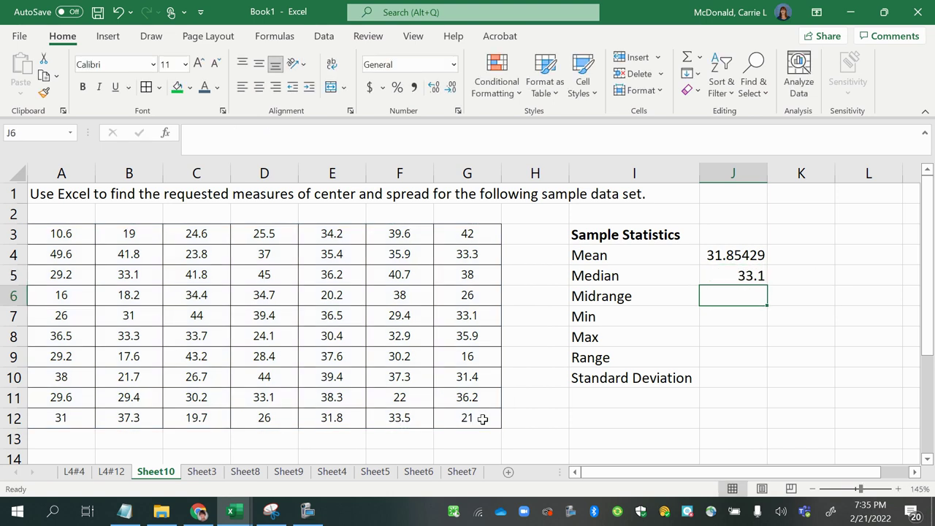
text(=)
key(BackSpace)
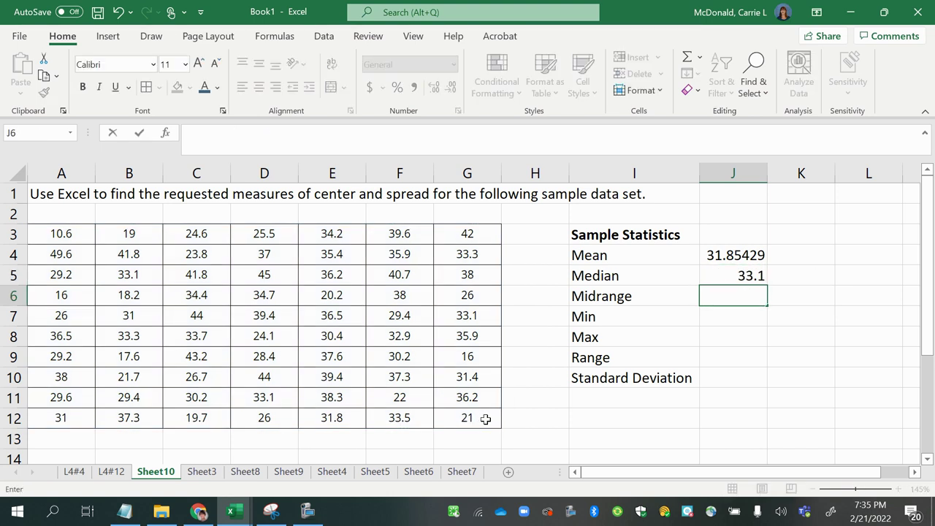
click(585, 298)
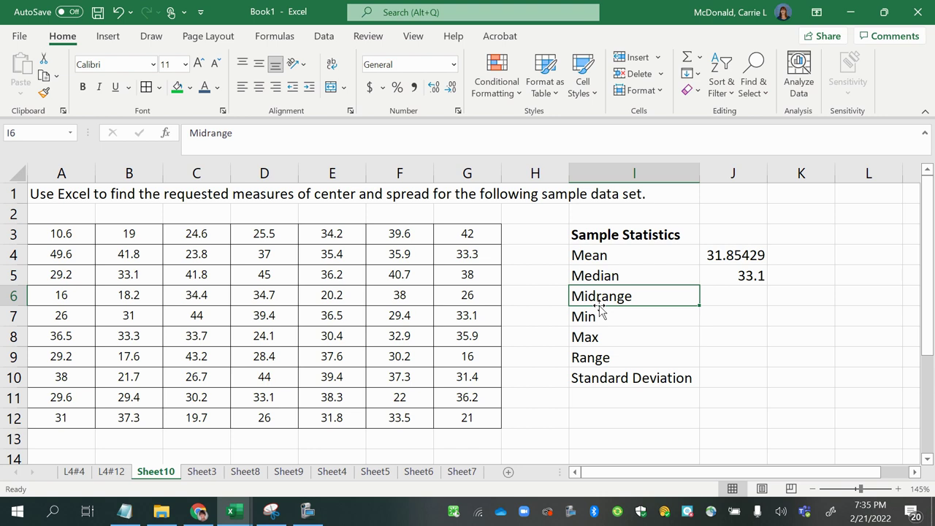
click(592, 322)
click(592, 337)
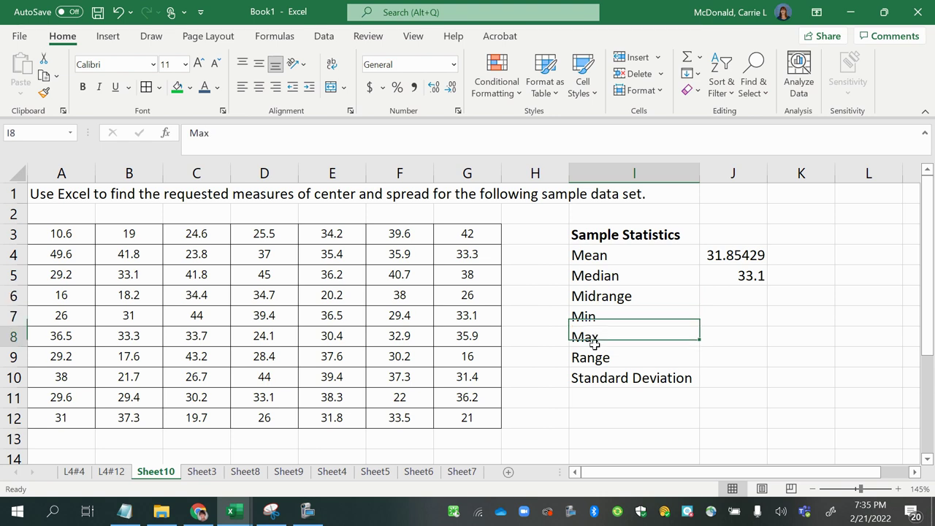
Compute Min (10.6) and Max (49.6) of A3:G12 in J7 and J8 using MIN and MAX
click(711, 320)
text(=)
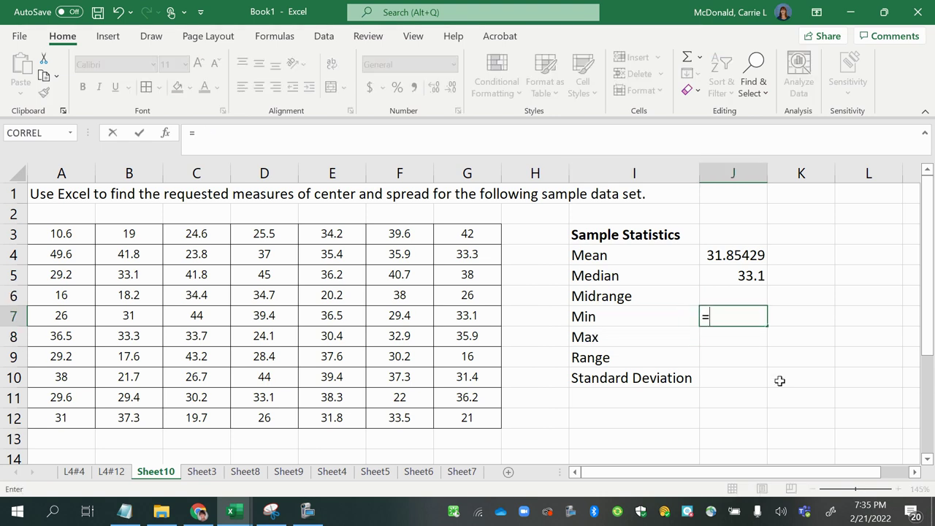
text(min()
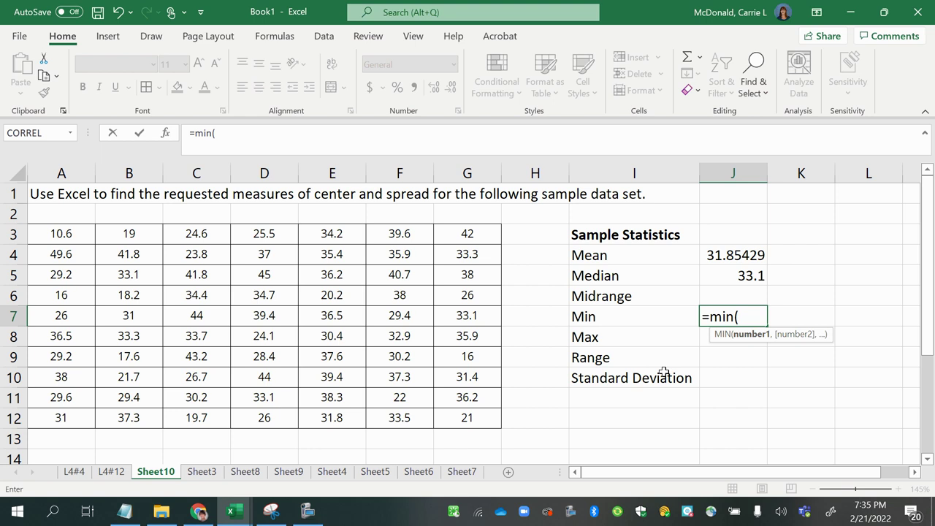
drag(38, 232, 469, 420)
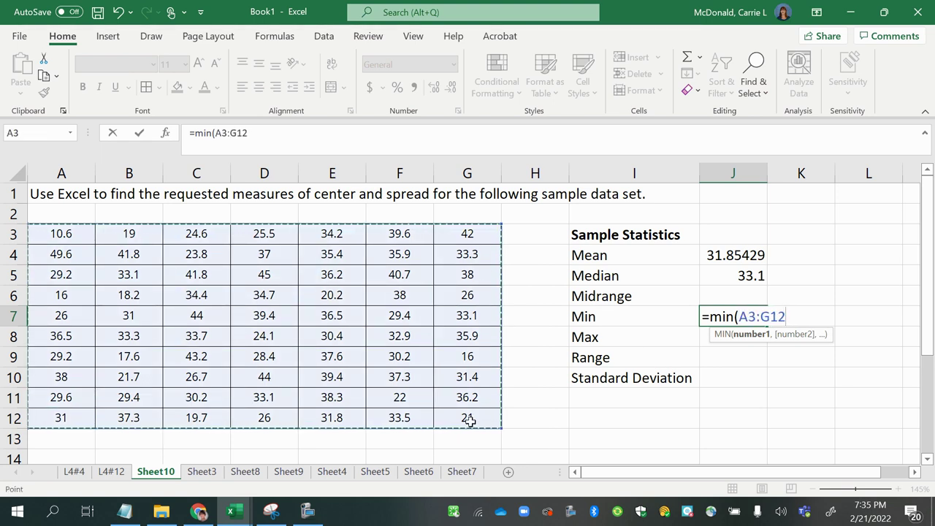
key(Return)
text(=max)
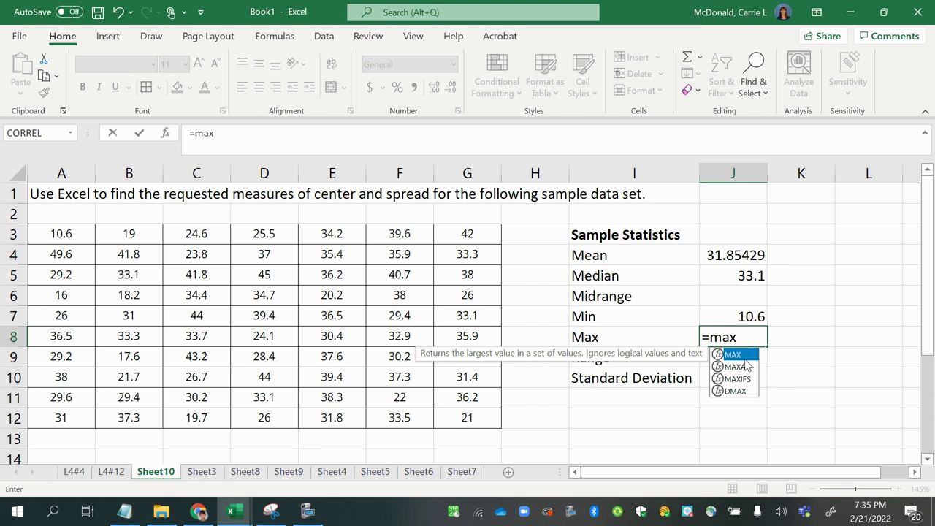
double_click(739, 355)
drag(46, 231, 460, 431)
key(Return)
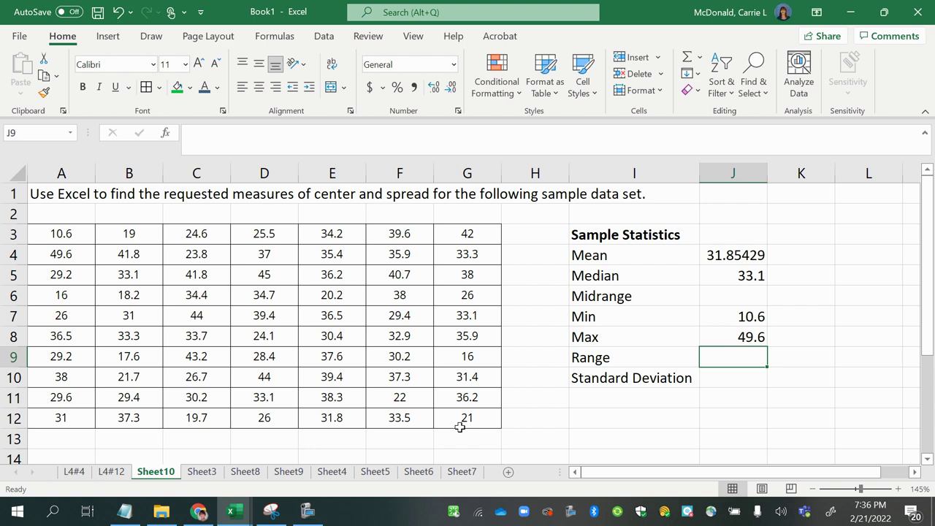
Enter =J8-J7 in J9 so the Range shows 39
text(=)
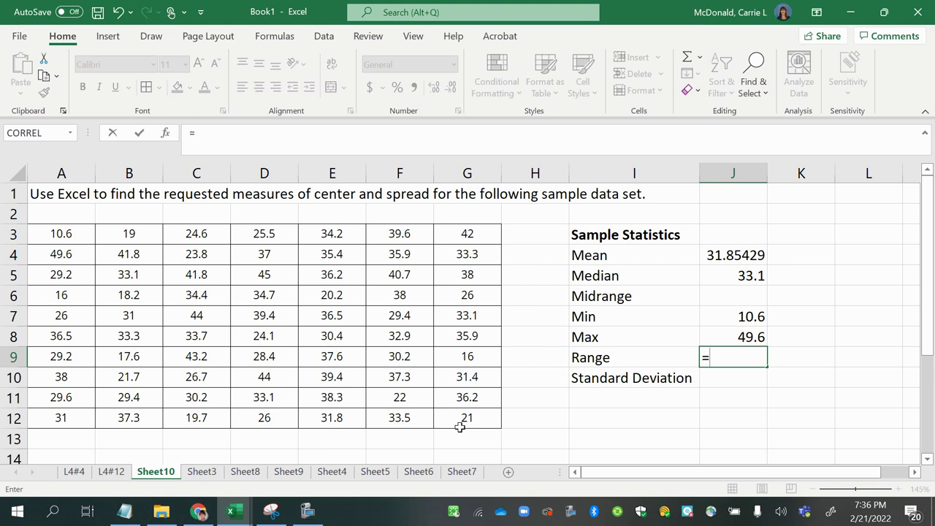
click(719, 336)
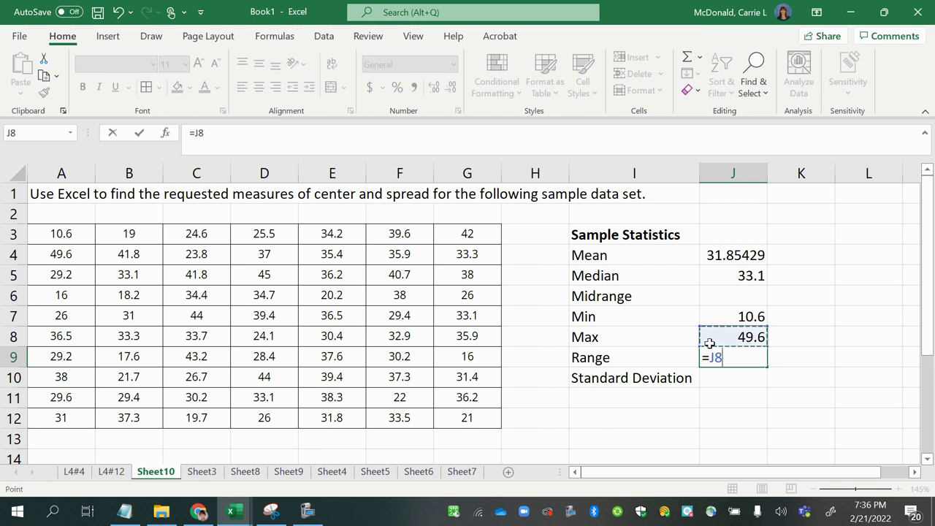
text(-)
click(745, 316)
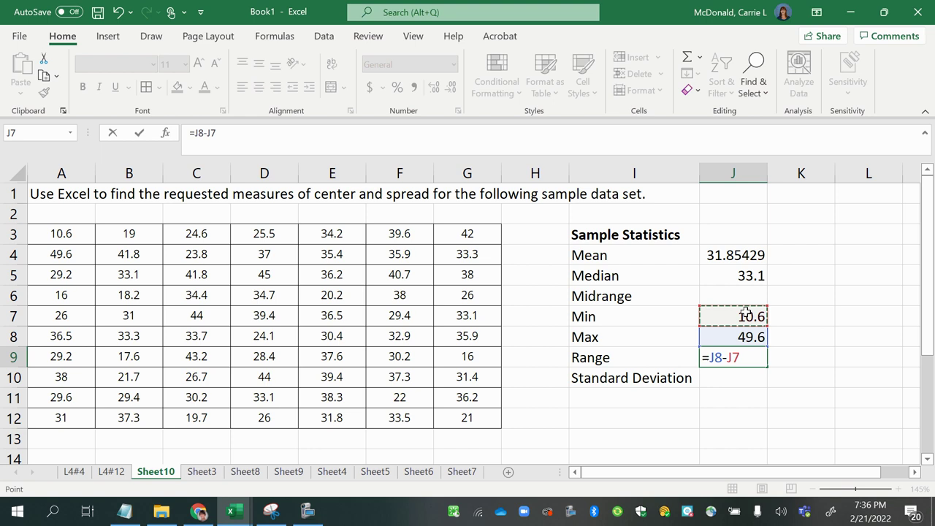
key(Return)
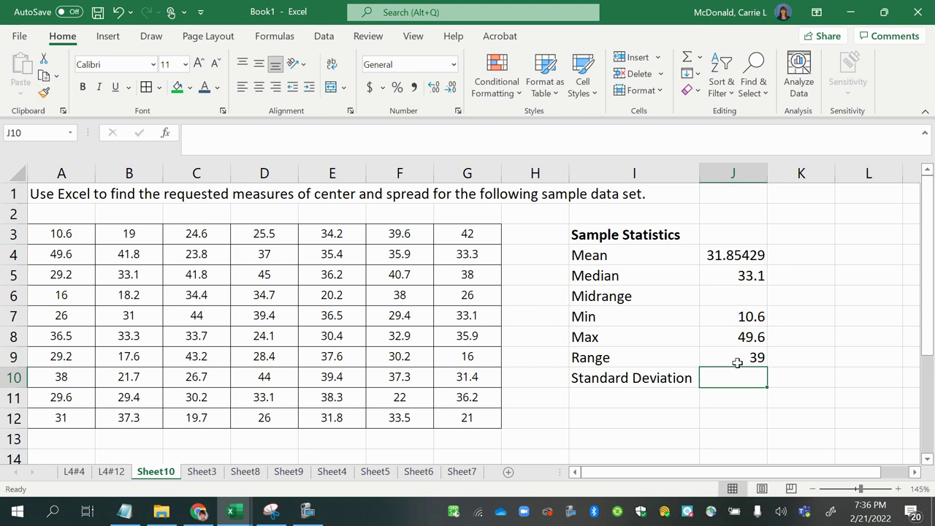
Enter =AVERAGE(J7:J8) in J6 so the Midrange shows 30.1
click(737, 362)
click(728, 295)
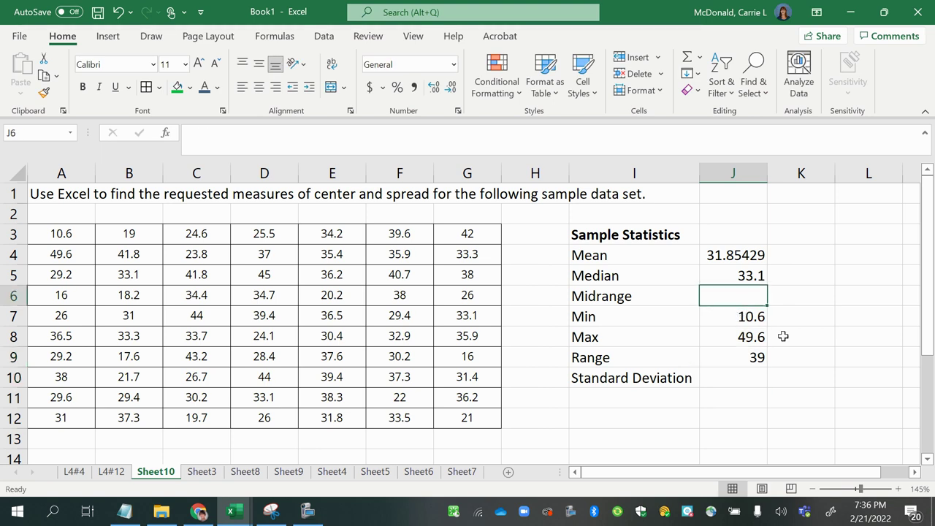
click(753, 358)
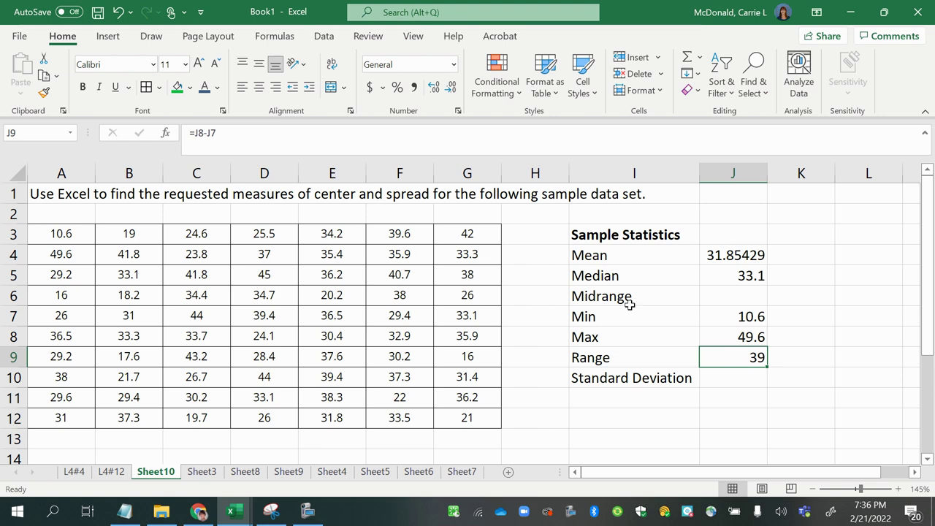
drag(723, 315, 734, 338)
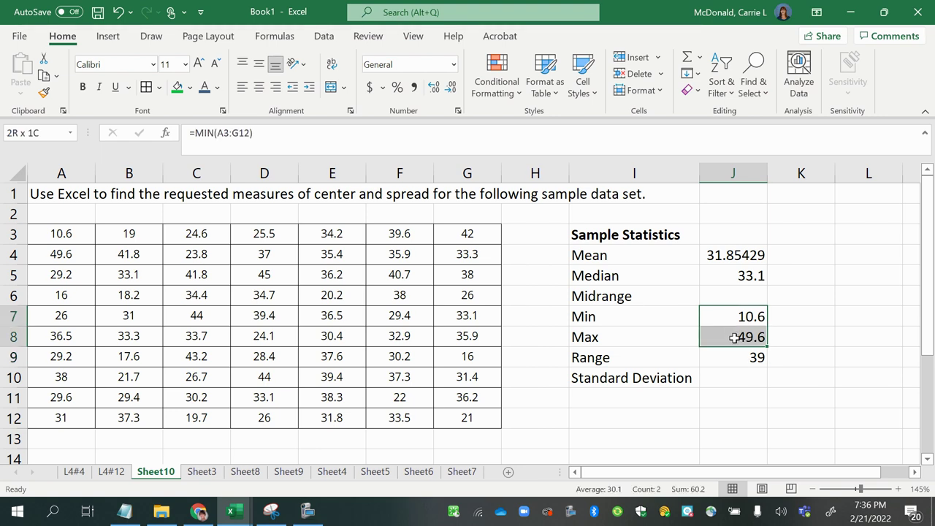
click(728, 296)
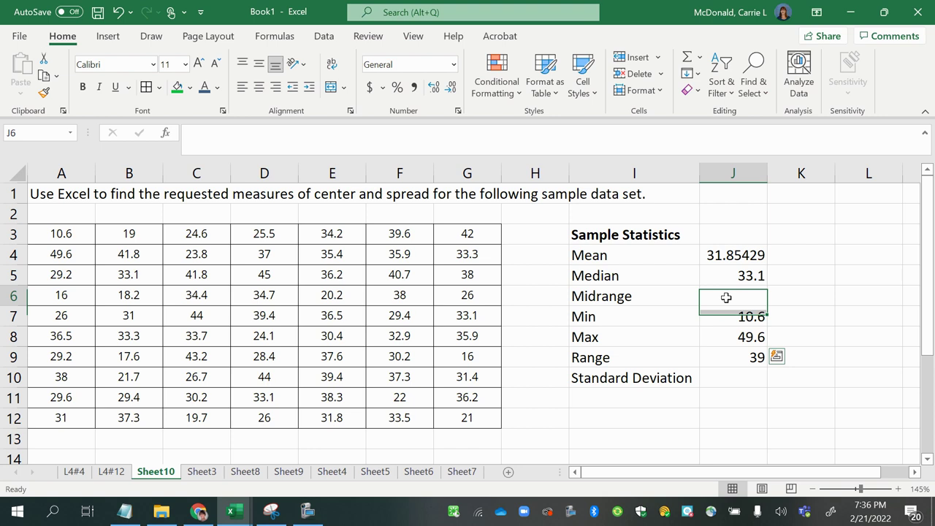
text(=average()
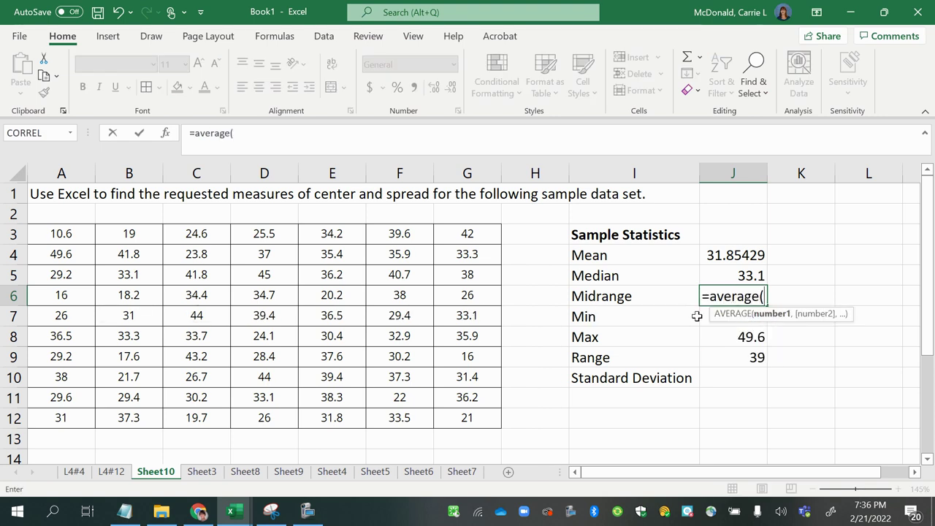
drag(703, 315, 704, 340)
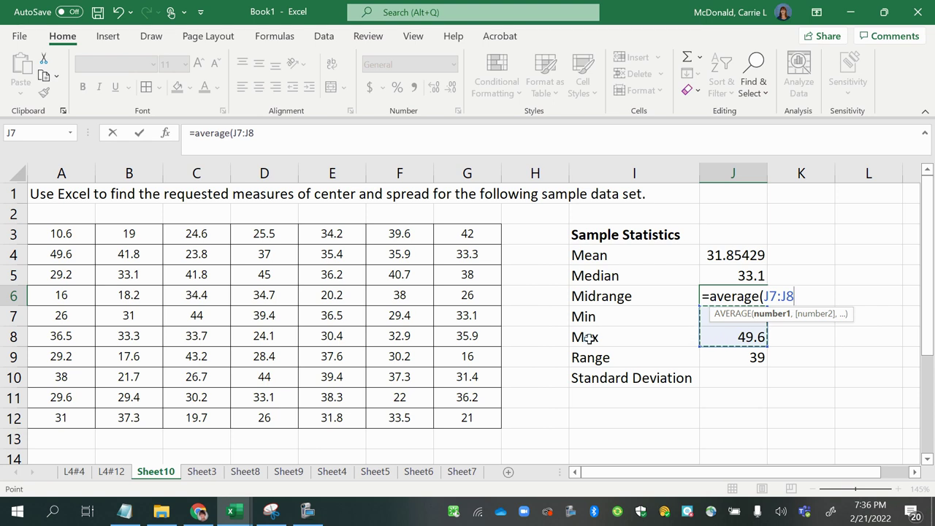
text())
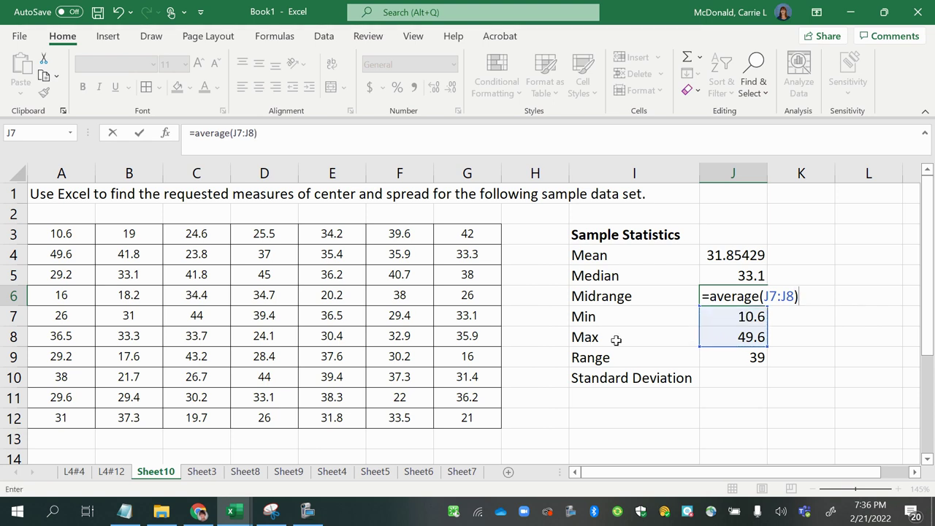
key(Return)
click(743, 296)
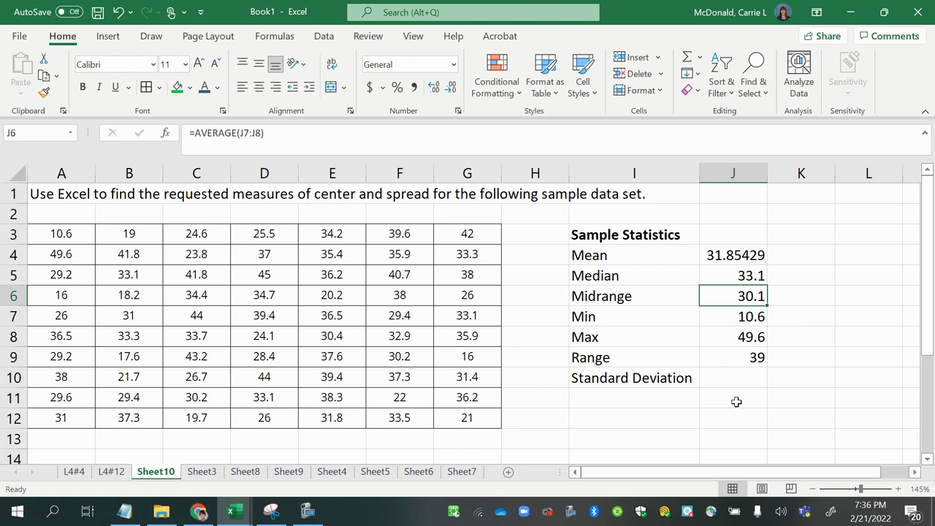
click(732, 380)
Replace the Midrange formula in J6 with =(J8+J7)/2, still giving 30.1
click(729, 299)
text(=)
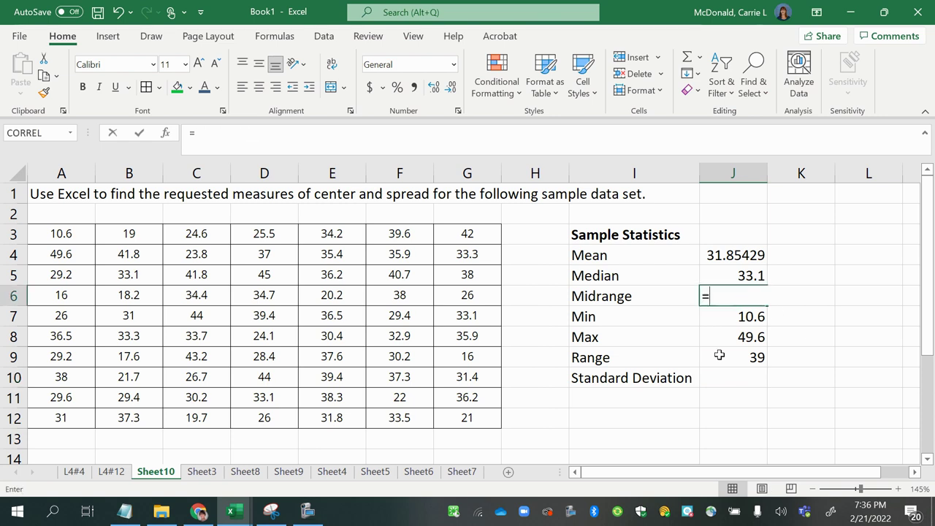
text(()
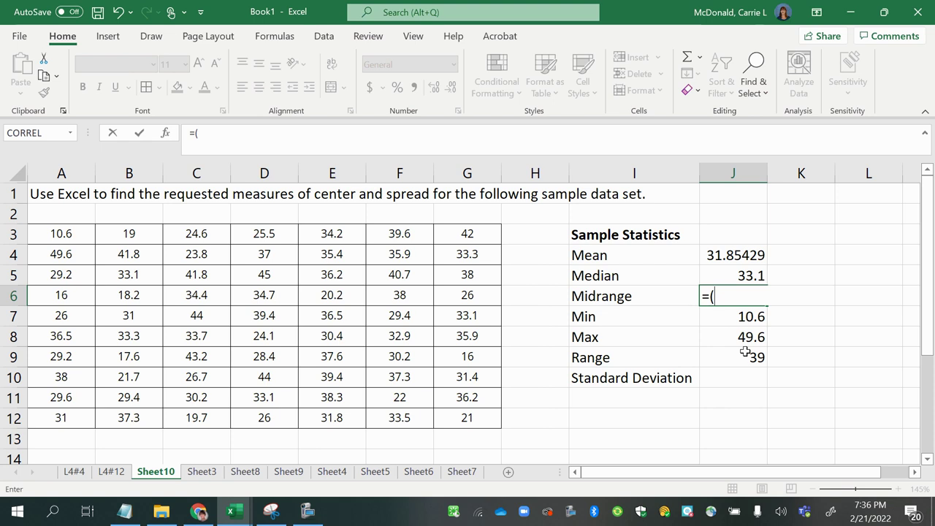
click(749, 337)
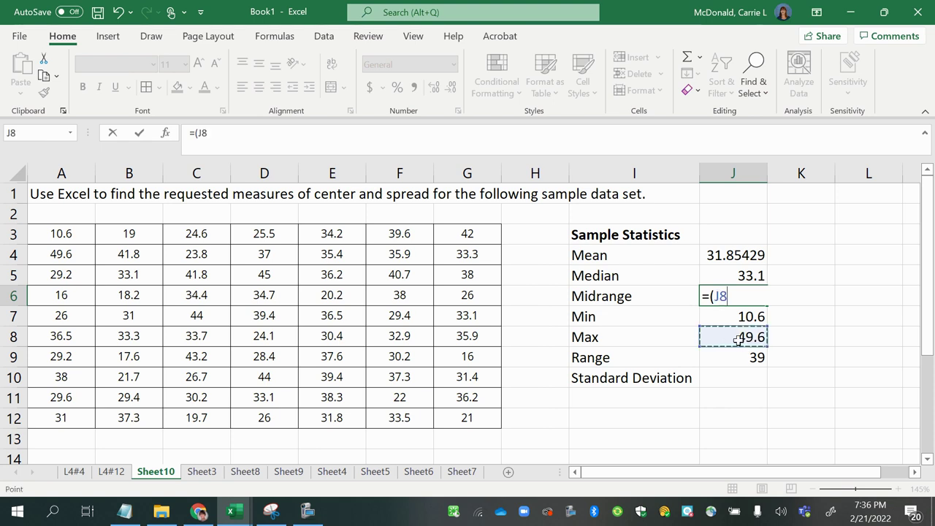
text(+)
click(724, 318)
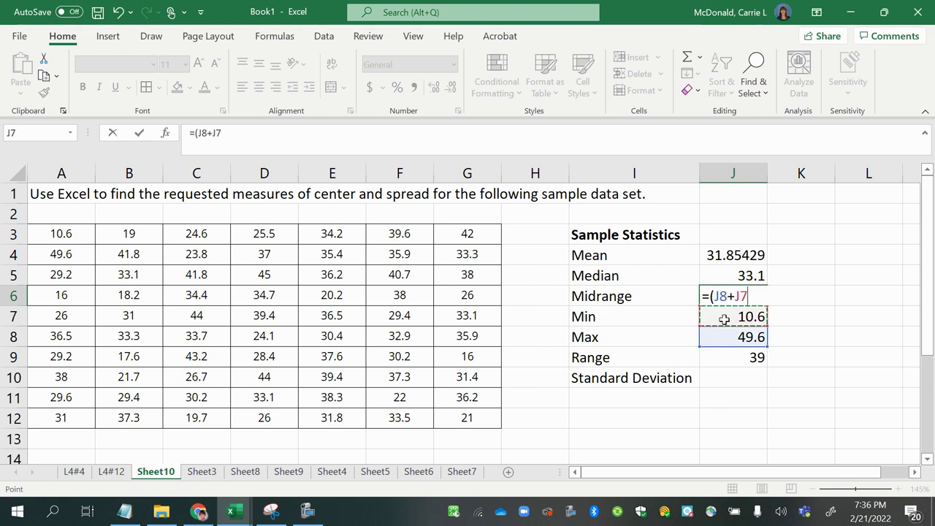
text()/2)
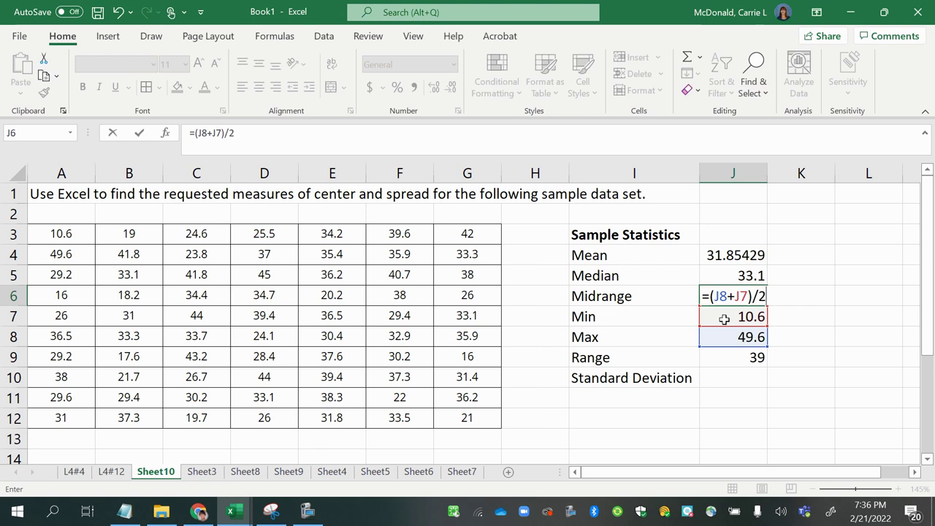
key(Return)
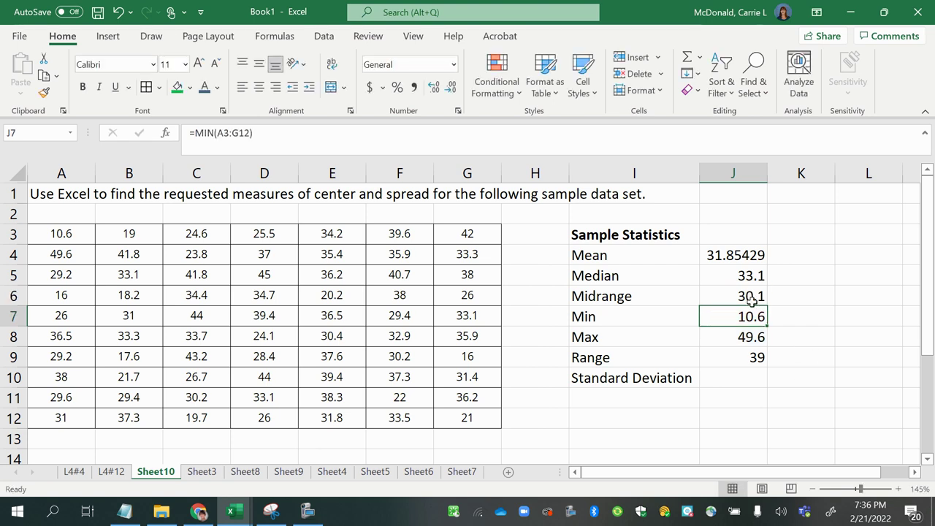
click(752, 300)
Enter =STDEV.S(A3:G12) in J10 so the Standard Deviation shows 7.995555
click(742, 376)
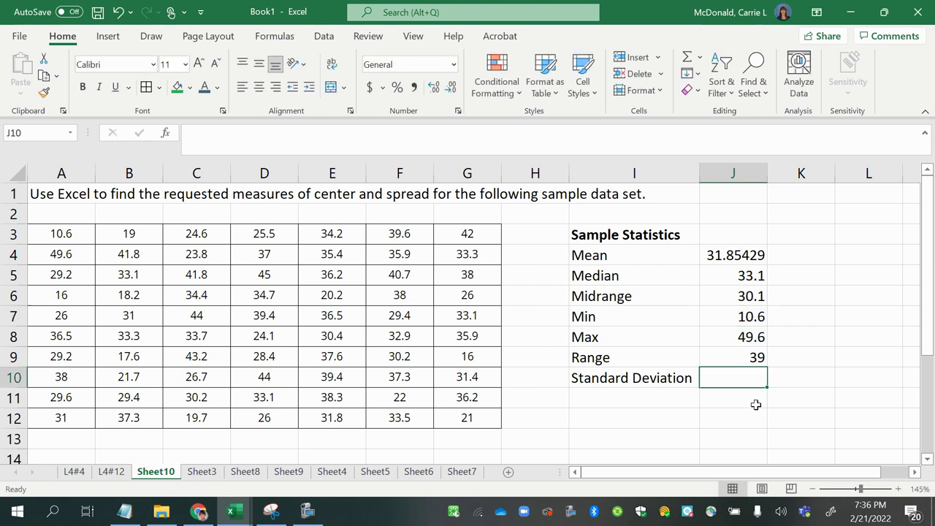
text(=stde)
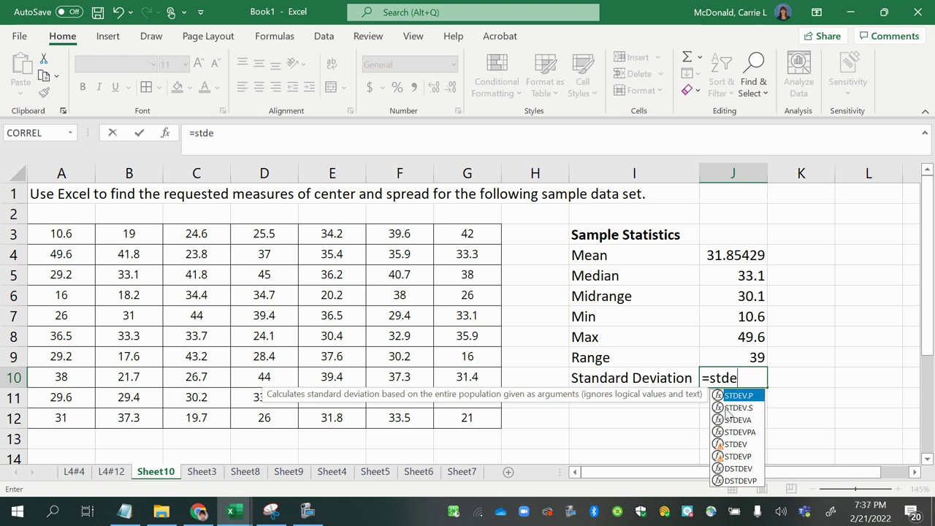
click(727, 407)
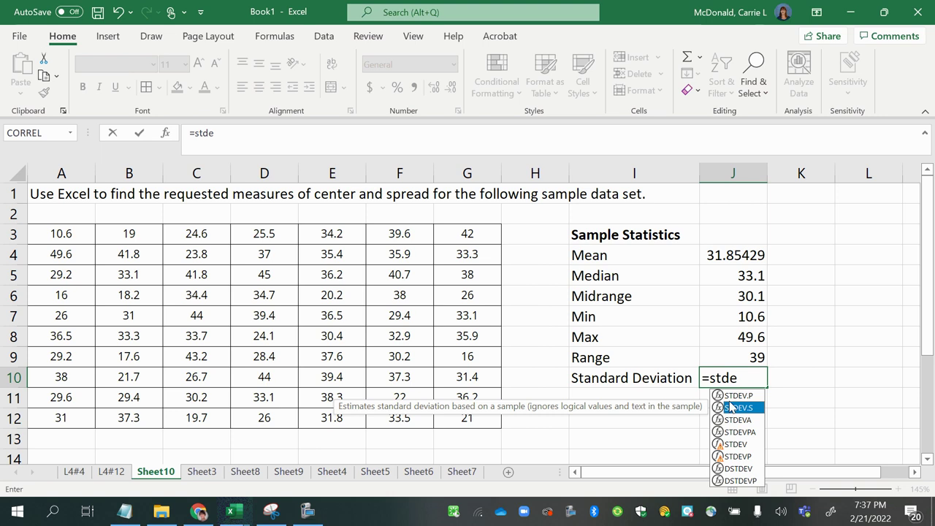
key(Up)
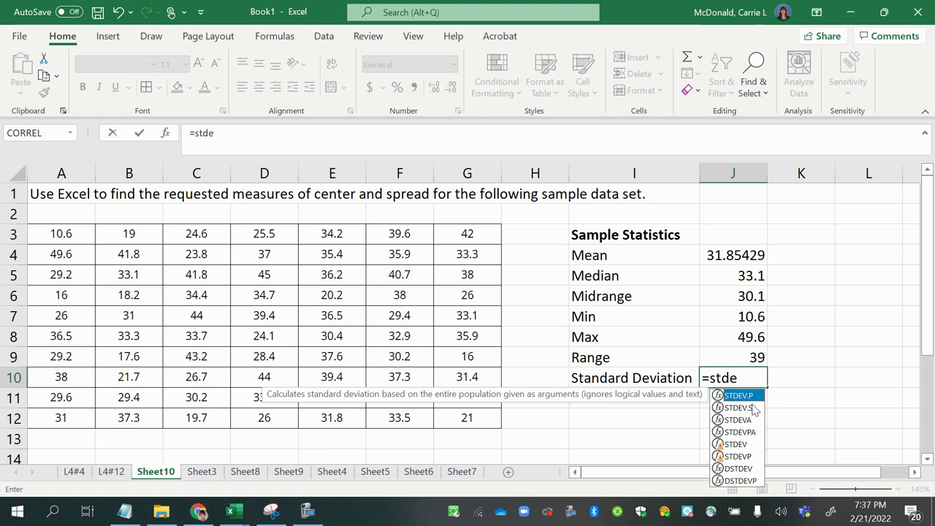
click(753, 407)
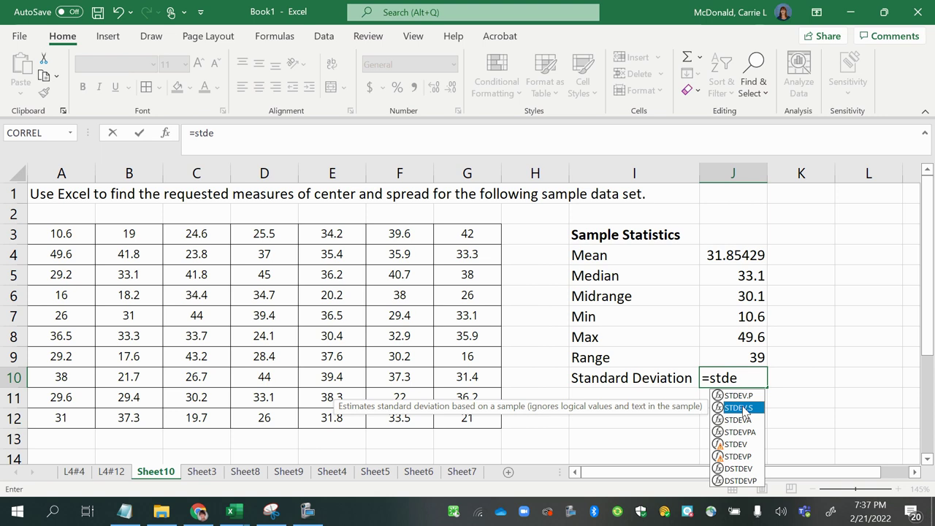
double_click(744, 409)
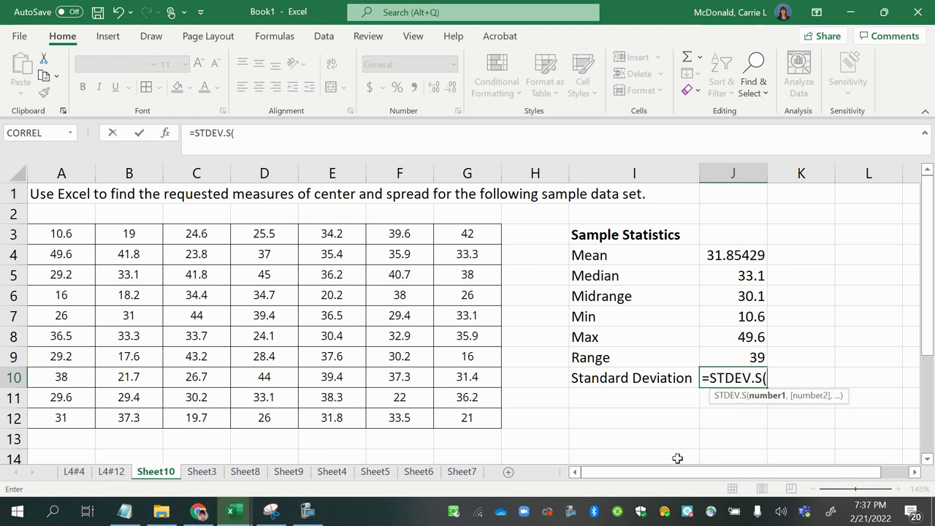
drag(65, 240, 450, 415)
text())
key(Return)
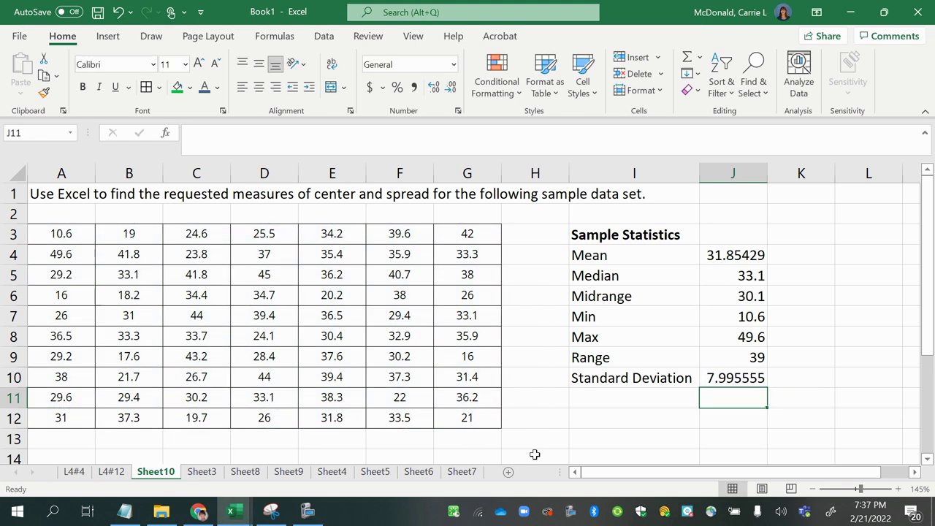
click(595, 434)
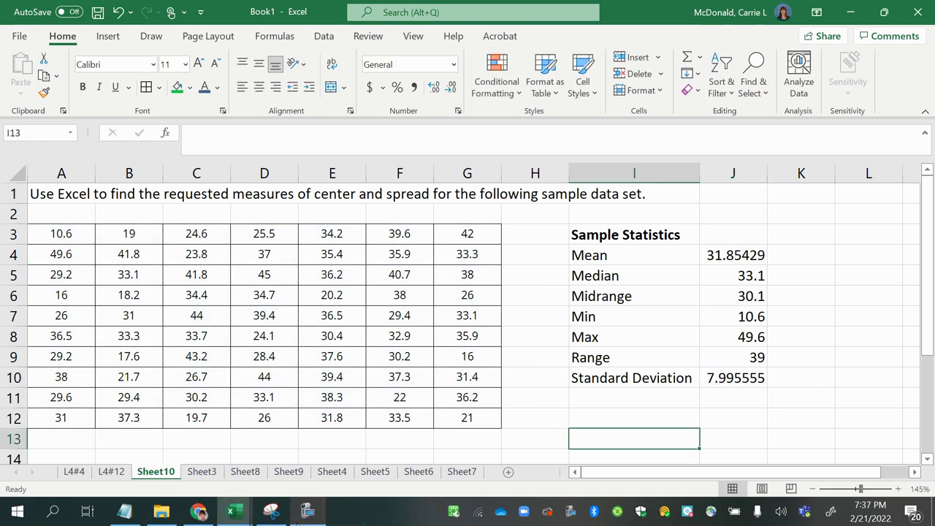